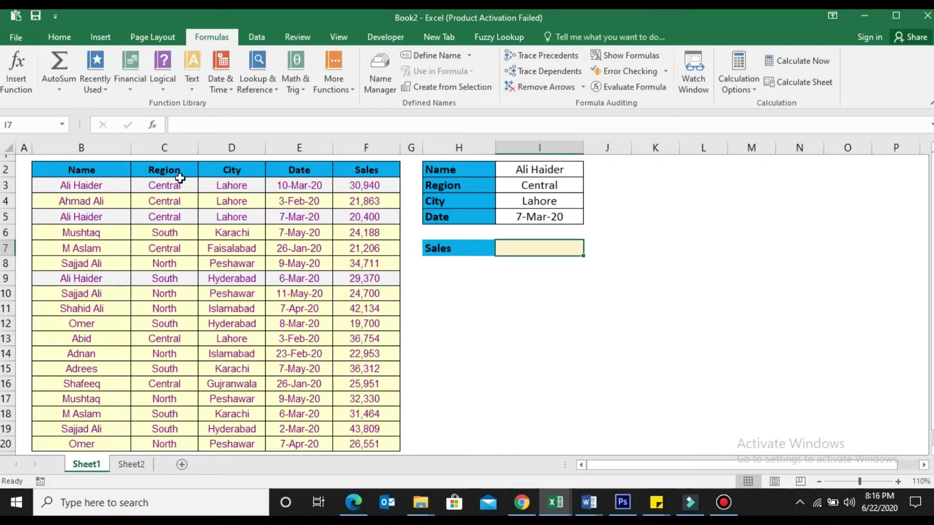
# Highlight the sales table B2:F19 and go into the empty Sales cell I7.
pyautogui.moveTo(97, 172)
pyautogui.mouseDown()
pyautogui.moveTo(346, 419)
pyautogui.moveTo(346, 436)
pyautogui.mouseUp()
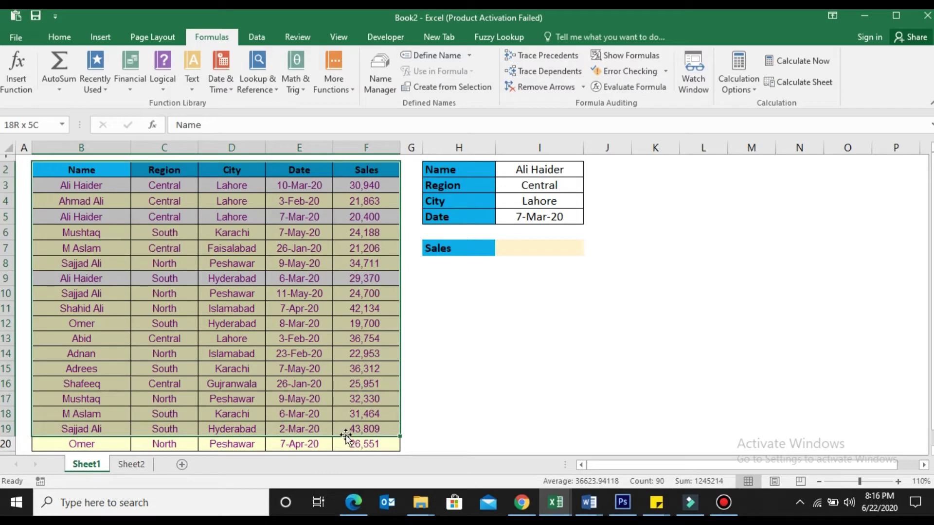
pyautogui.click(507, 248)
pyautogui.doubleClick(517, 249)
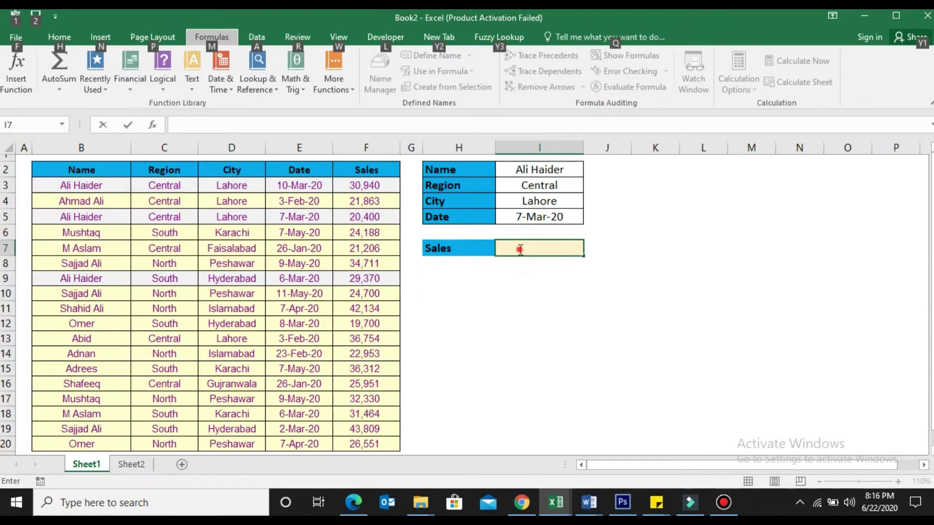
pyautogui.click(520, 249)
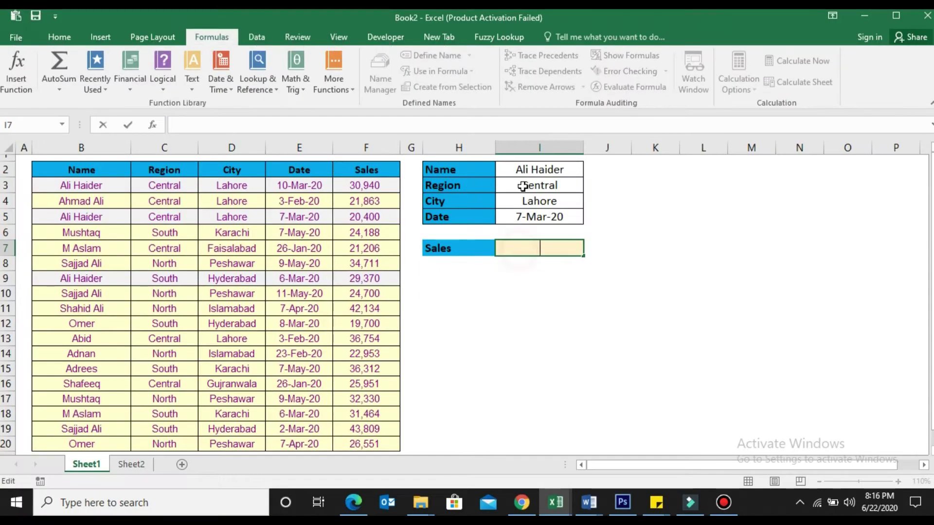
# Point out the Name (I2) and City (I4) criteria and the matching row 9 record, then return to I7.
pyautogui.click(522, 176)
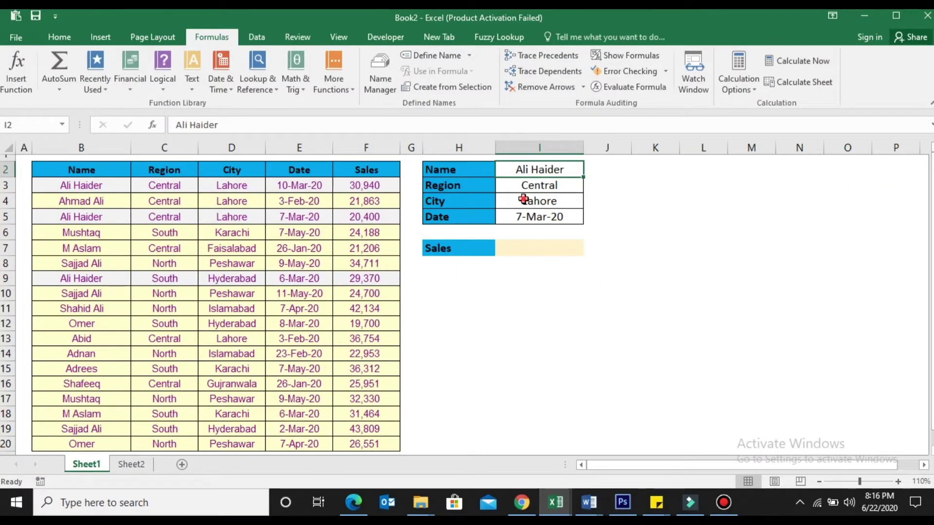
pyautogui.click(522, 199)
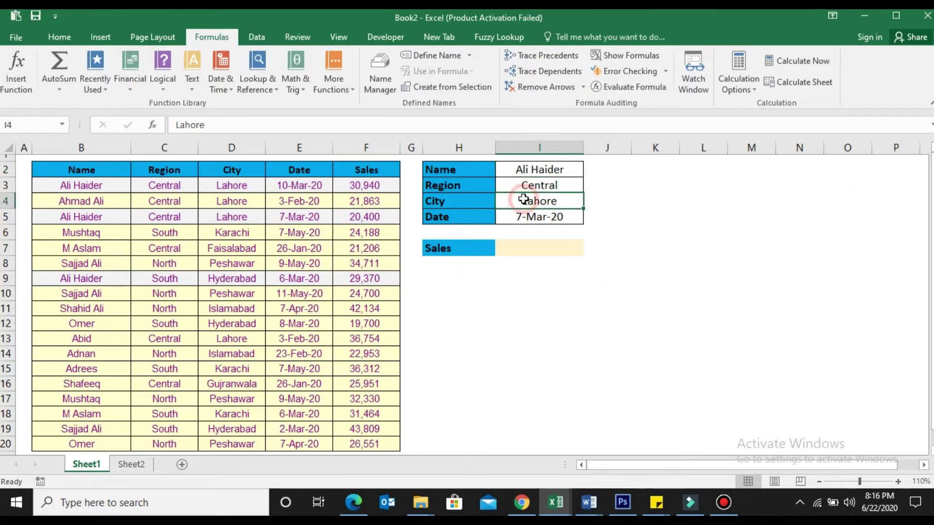
pyautogui.click(527, 174)
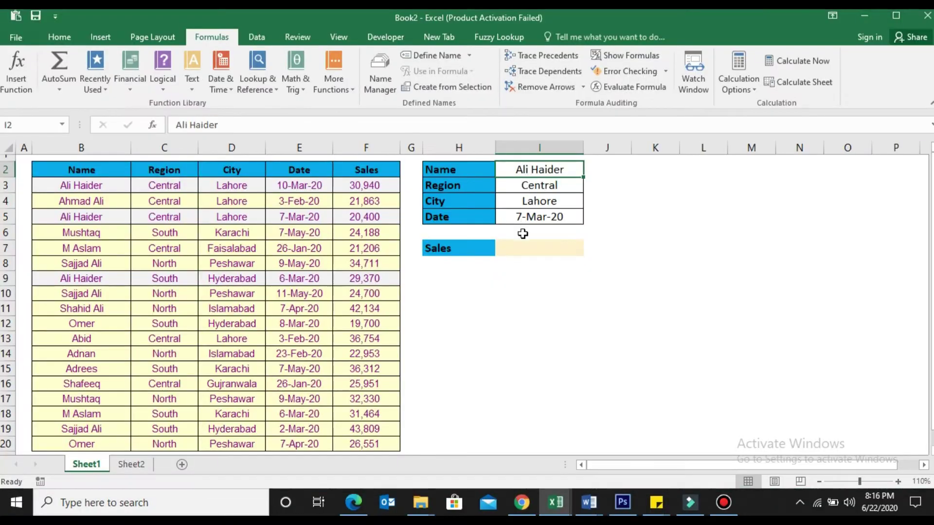
pyautogui.click(95, 279)
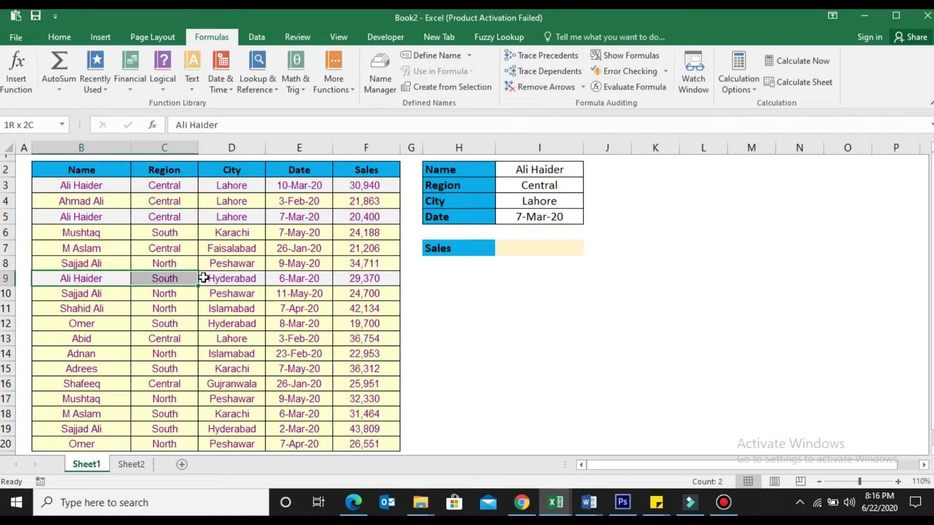
pyautogui.moveTo(95, 278); pyautogui.dragTo(296, 278)
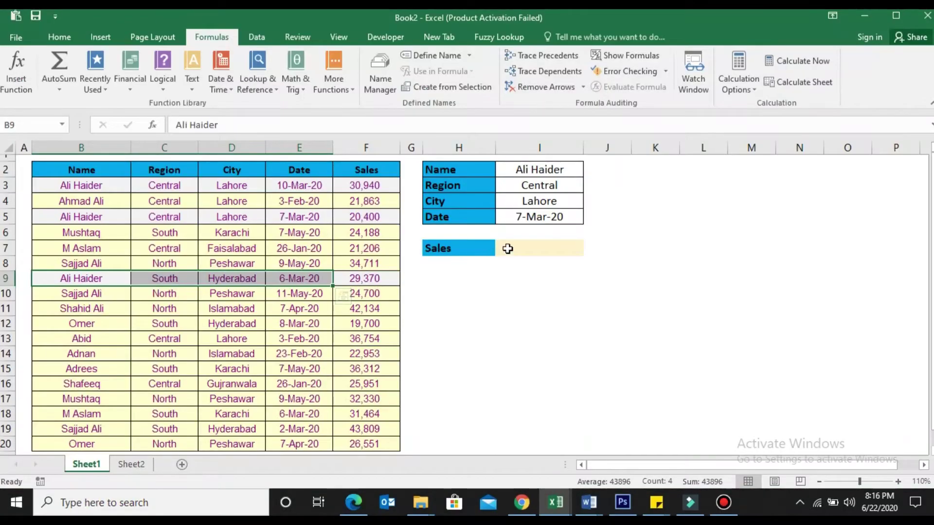
pyautogui.click(506, 247)
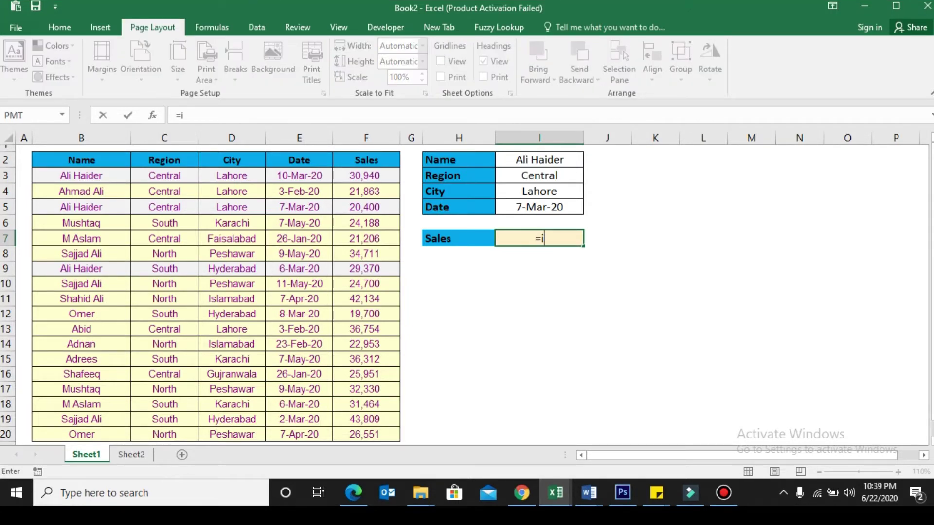
# Start the Sales formula as =INDEX(F:F,MATCH( using the whole Sales column F.
pyautogui.write('nd')
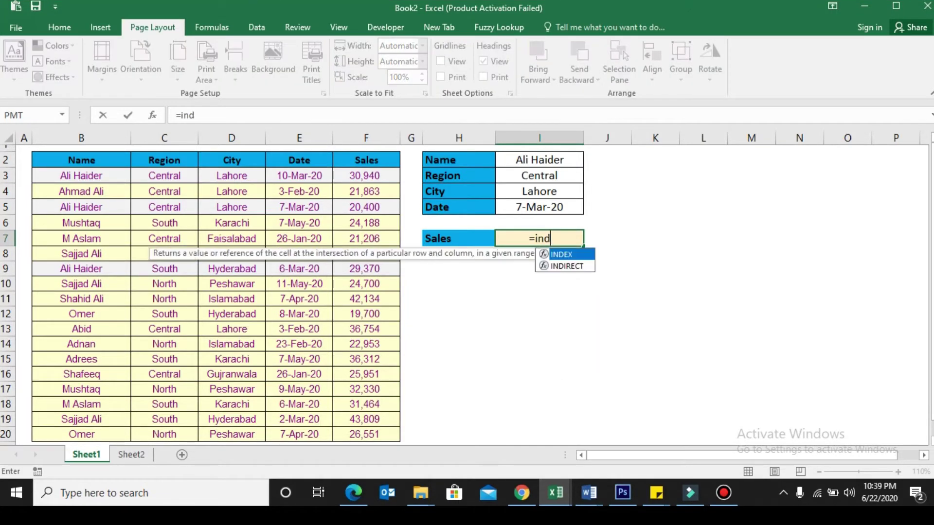
pyautogui.press('Tab')
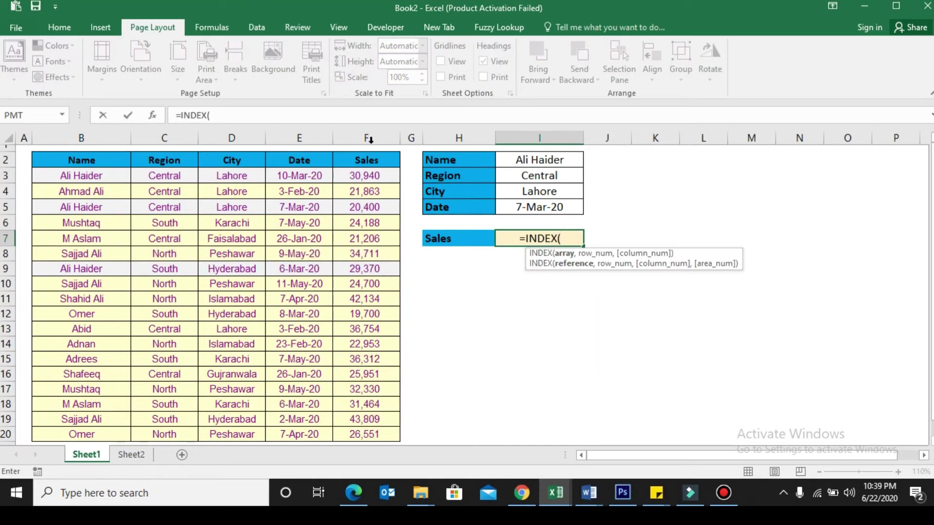
pyautogui.click(370, 140)
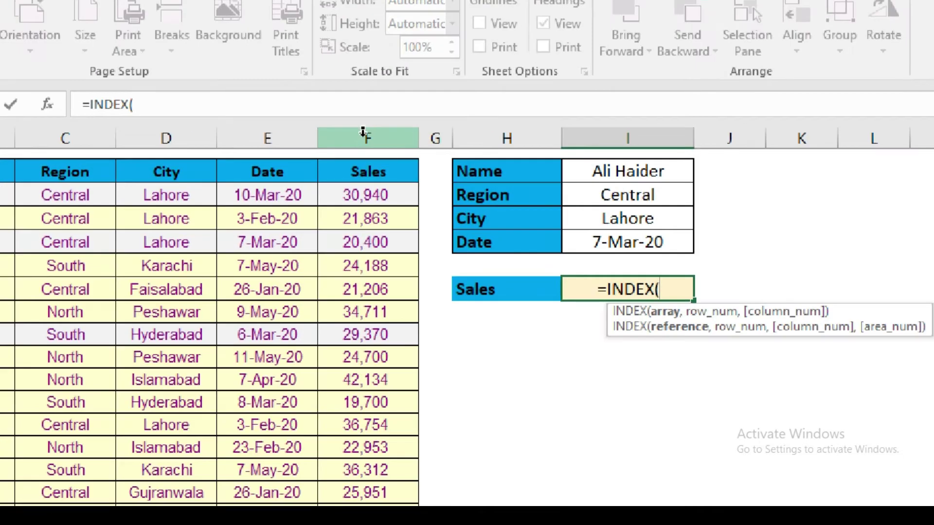
pyautogui.click(364, 132)
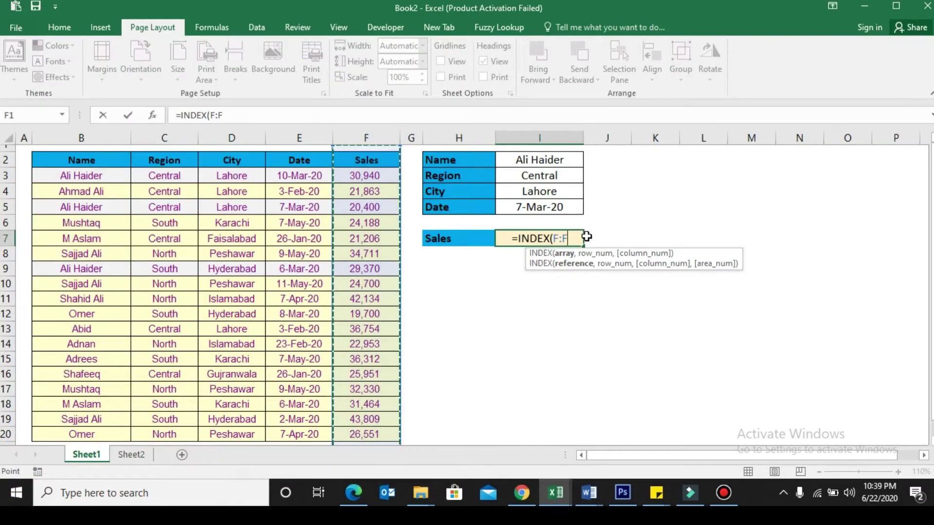
pyautogui.write(',m')
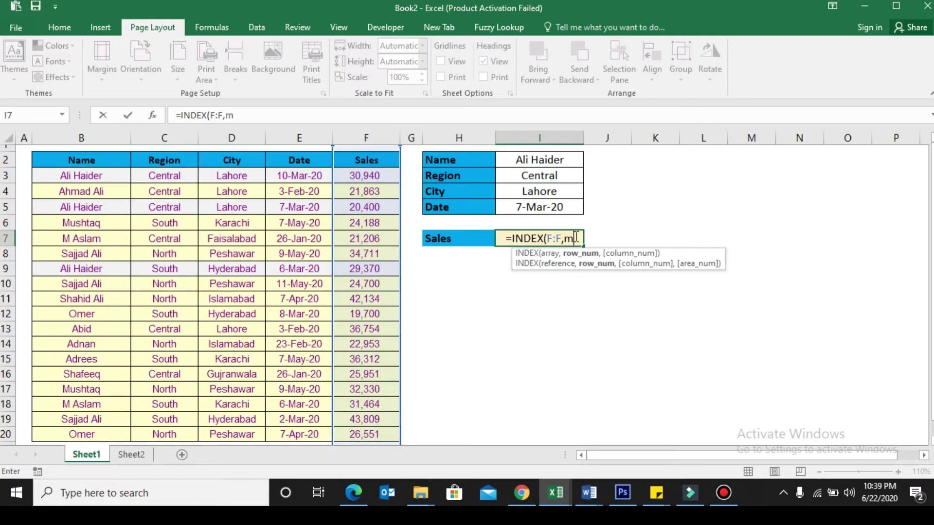
pyautogui.write('at')
pyautogui.press('Tab')
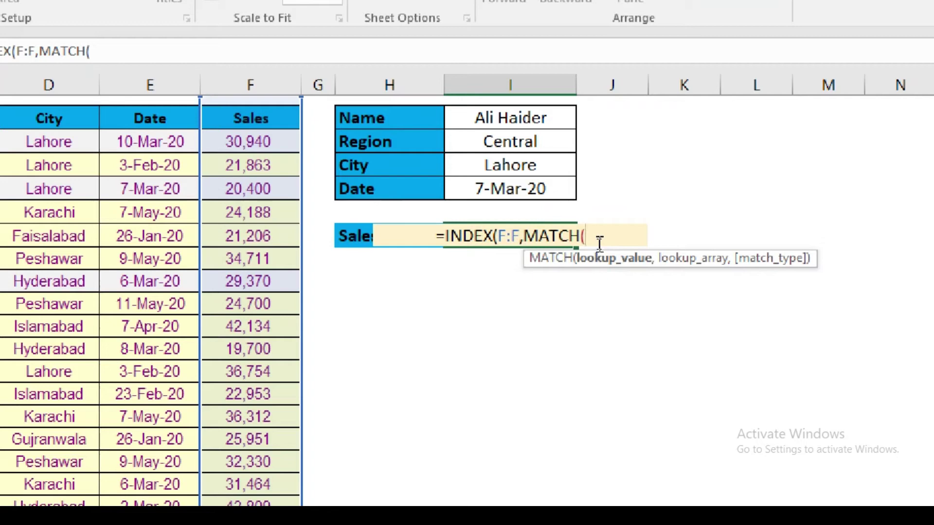
# Add MATCH's lookup value 1 and the Name condition (B:B=I2), then highlight that condition.
pyautogui.write('1')
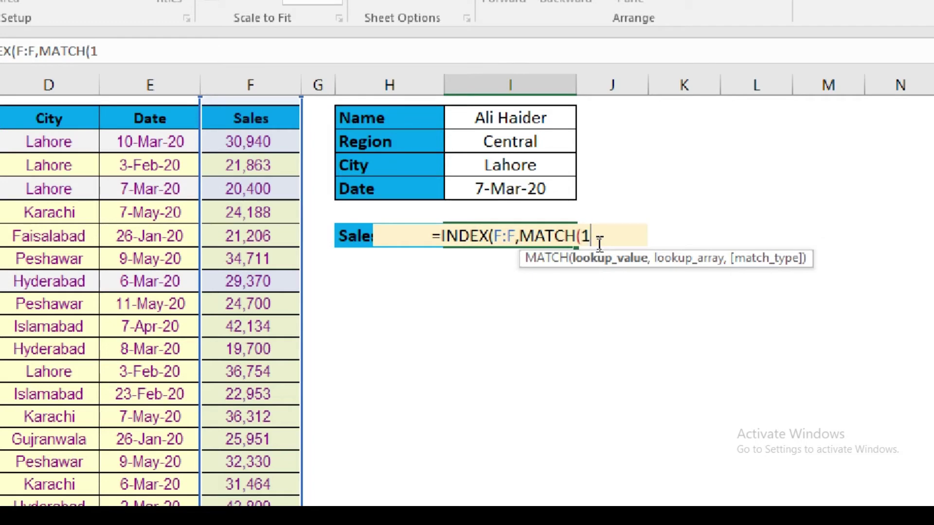
pyautogui.write(',(')
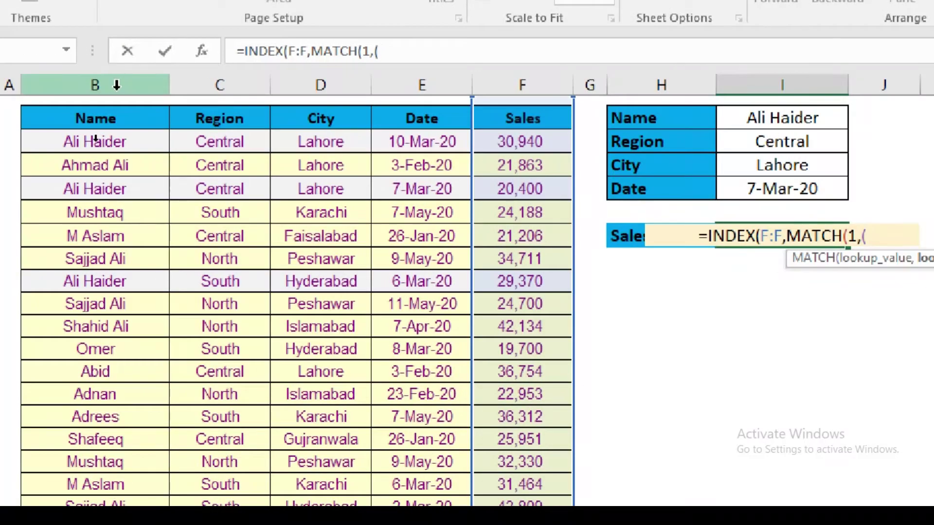
pyautogui.click(117, 85)
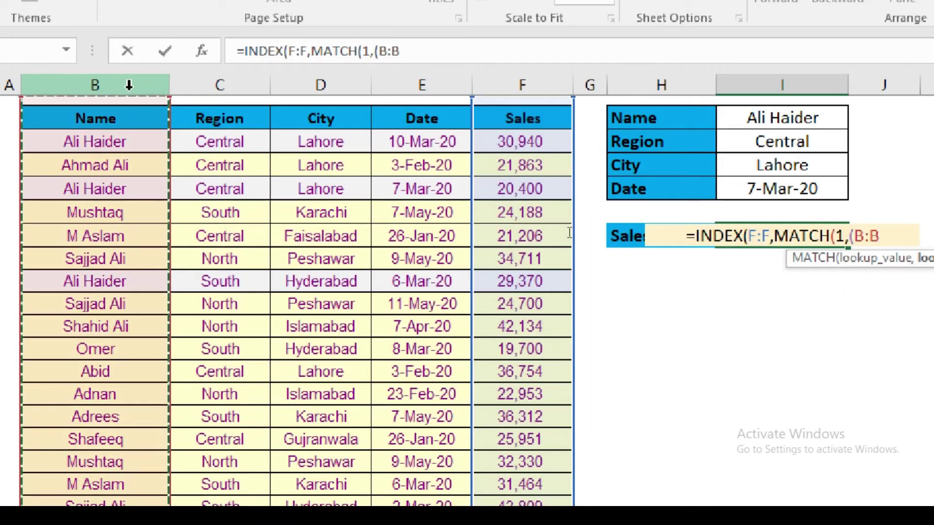
pyautogui.write('=')
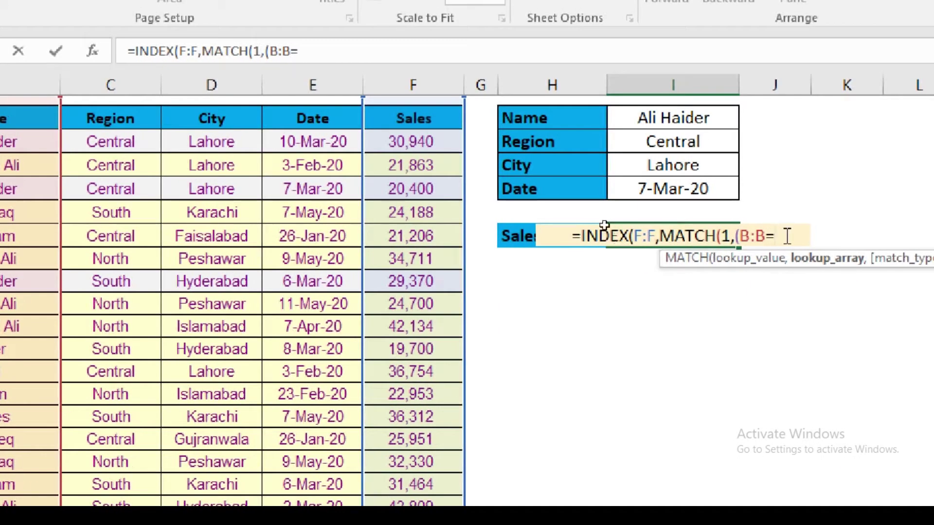
pyautogui.click(674, 118)
pyautogui.write(')')
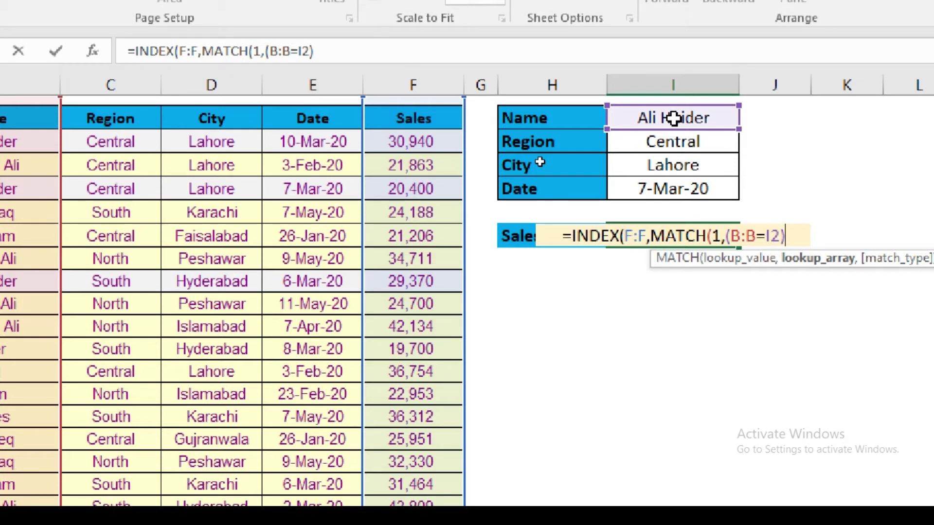
pyautogui.moveTo(732, 237); pyautogui.dragTo(775, 236)
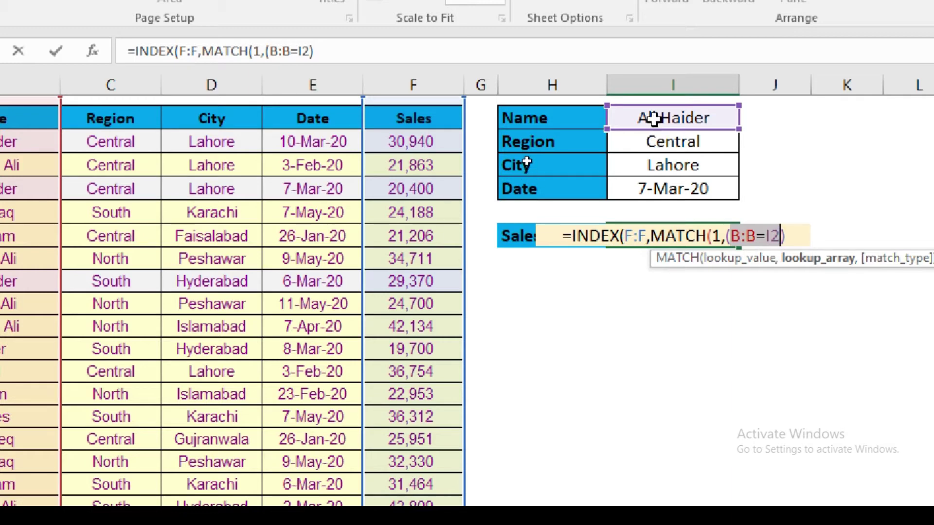
pyautogui.hscroll(-2, 380, 125)
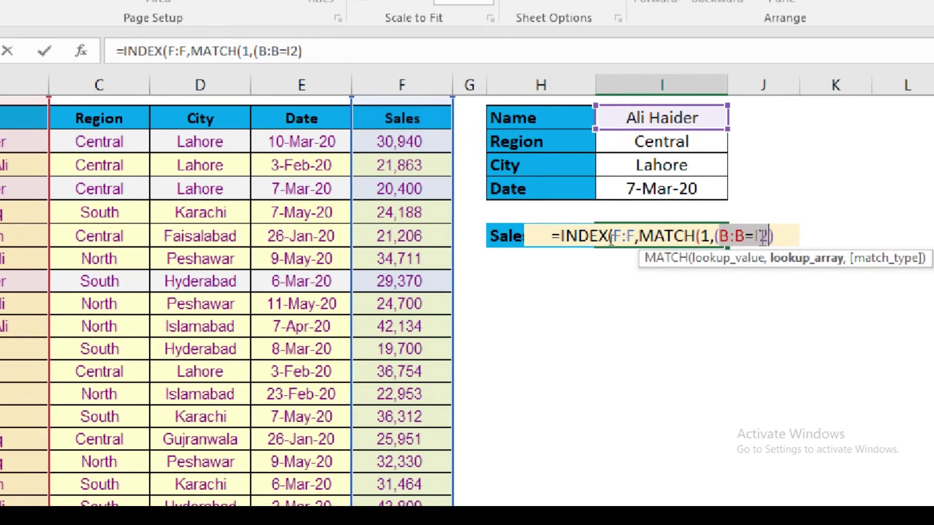
# Add the Region condition *(C:C=I3) and open the next condition bracket.
pyautogui.write('*')
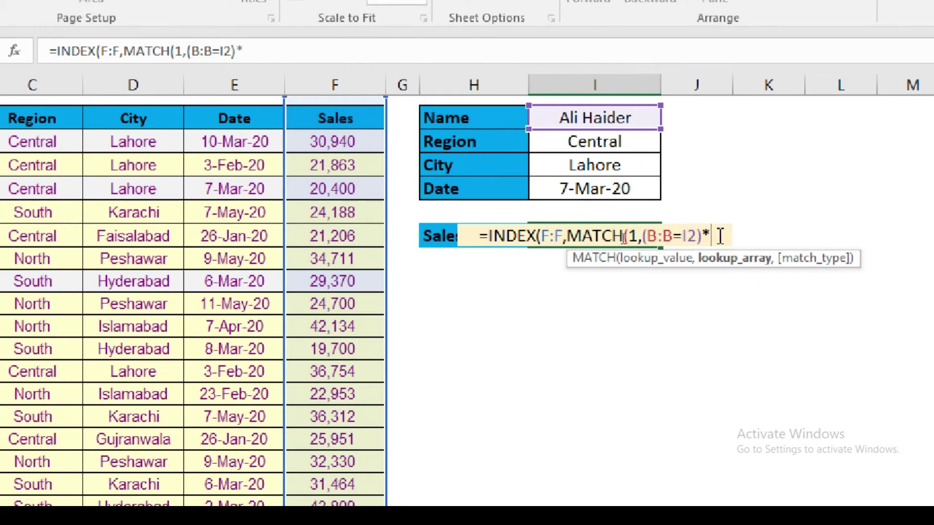
pyautogui.write('(')
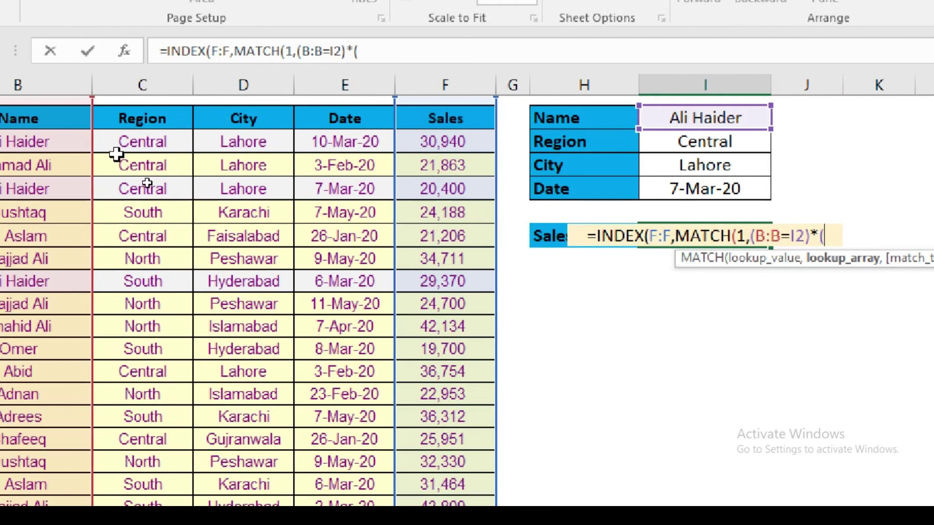
pyautogui.click(158, 89)
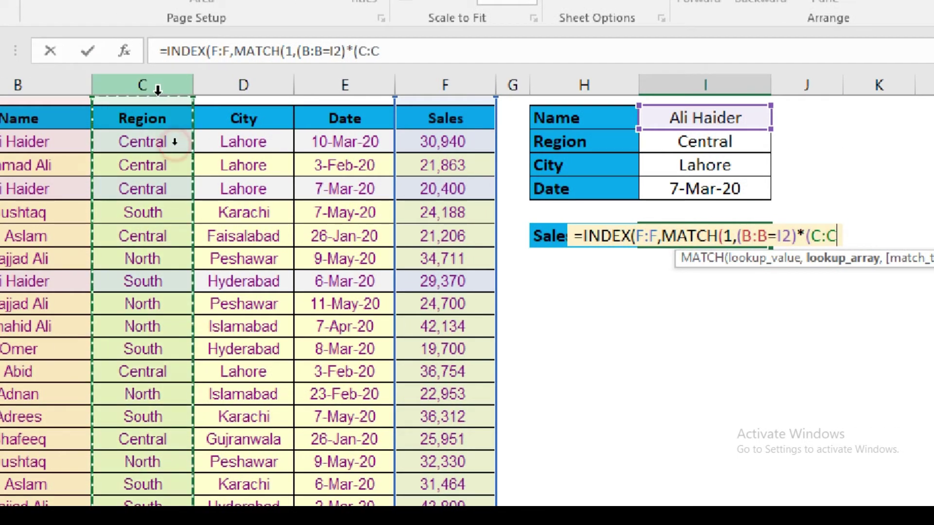
pyautogui.write('=')
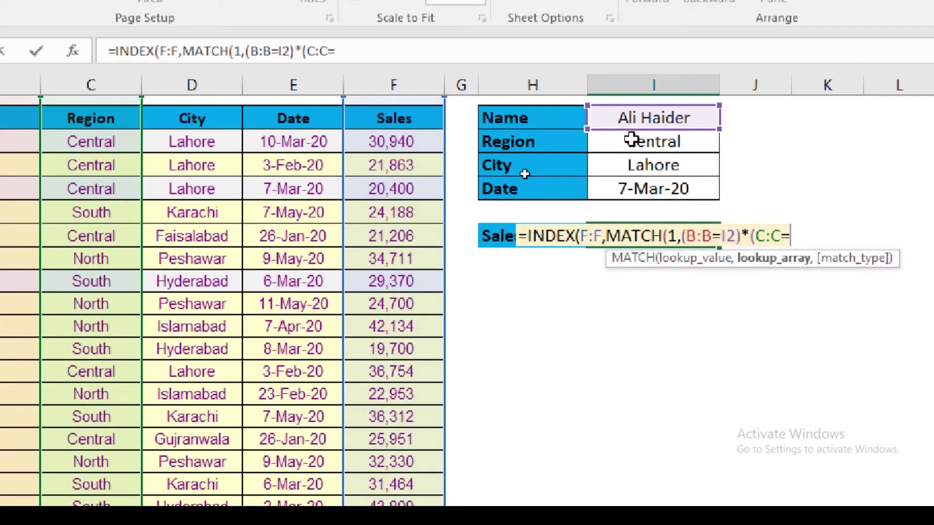
pyautogui.click(631, 140)
pyautogui.write(')')
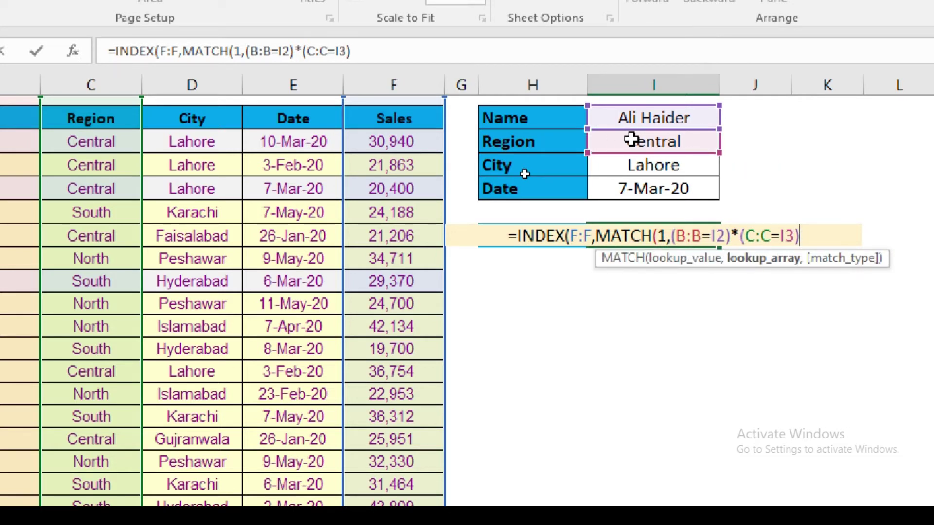
pyautogui.write('*')
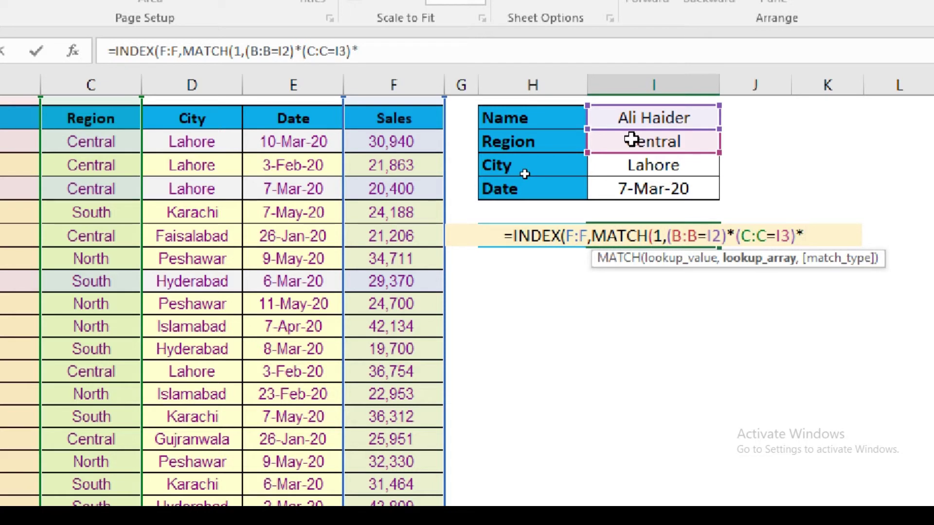
pyautogui.write('(')
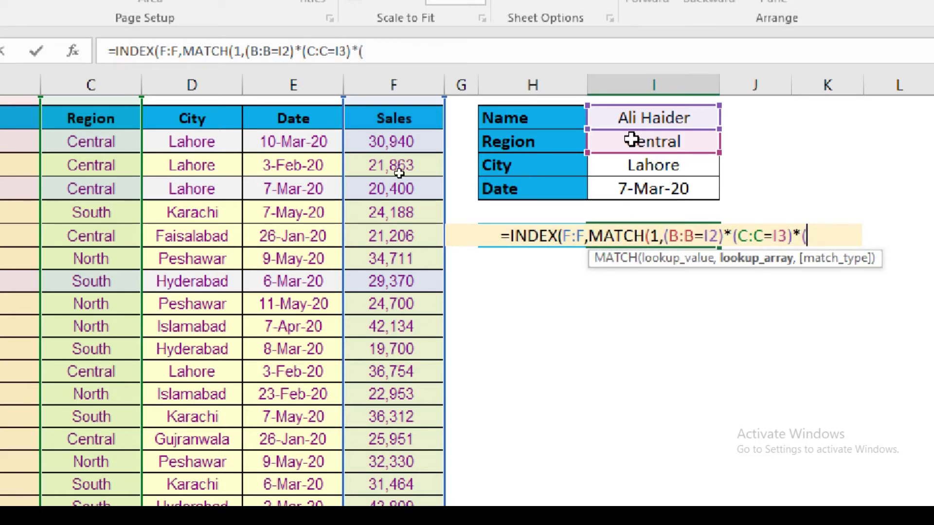
# Add the City condition (D:D=I4) and open another condition bracket.
pyautogui.click(190, 82)
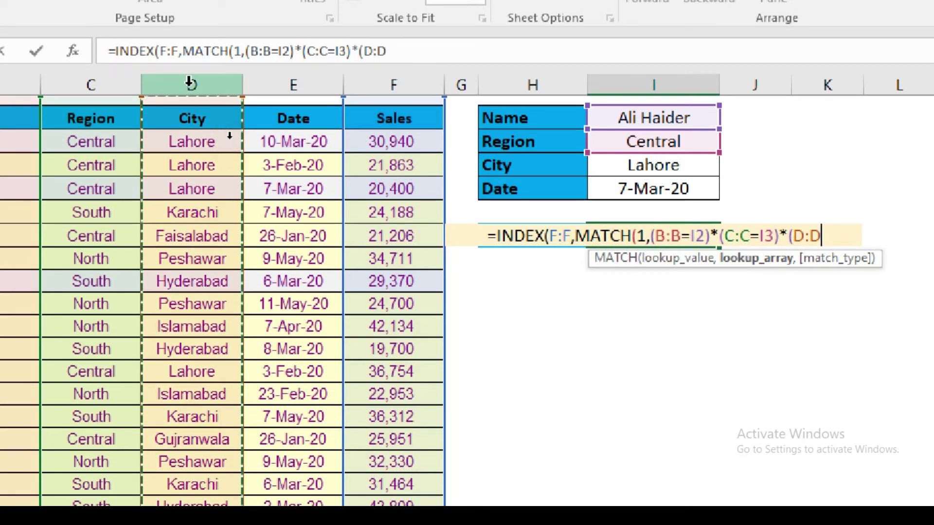
pyautogui.write('=')
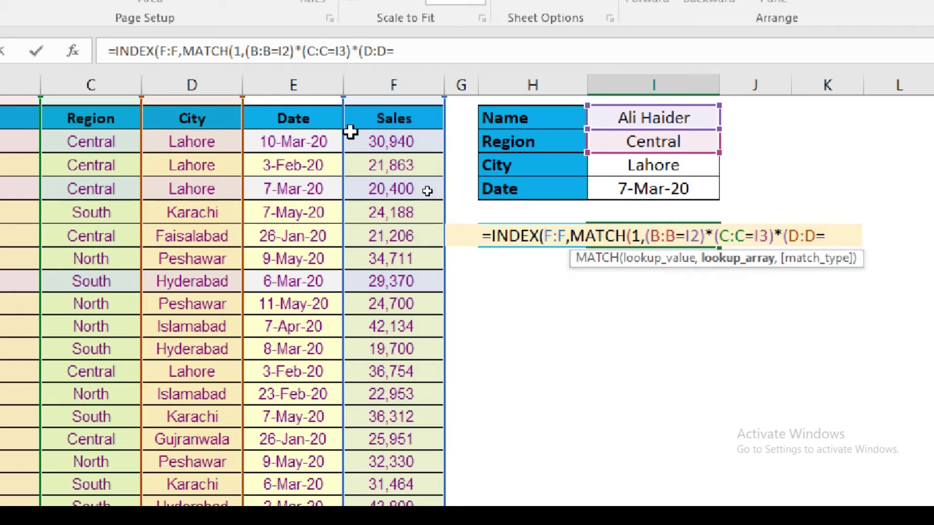
pyautogui.click(631, 167)
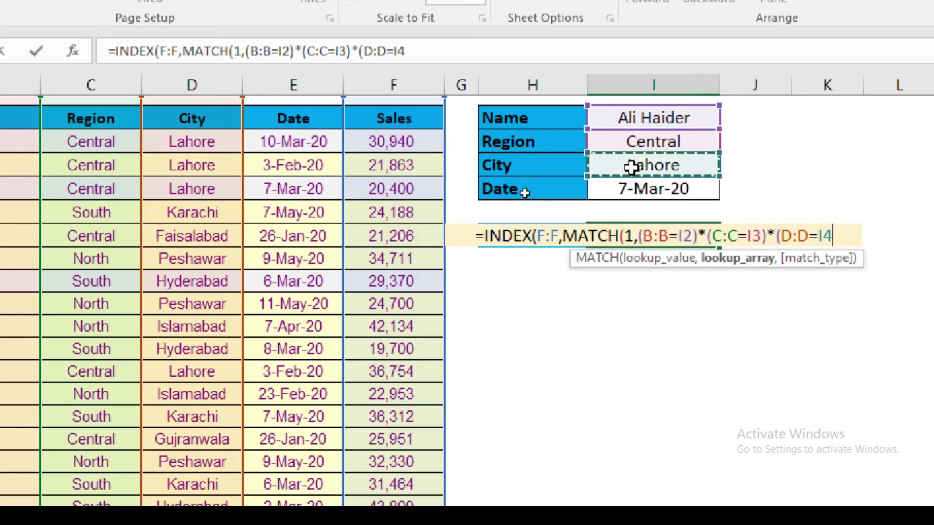
pyautogui.write(')')
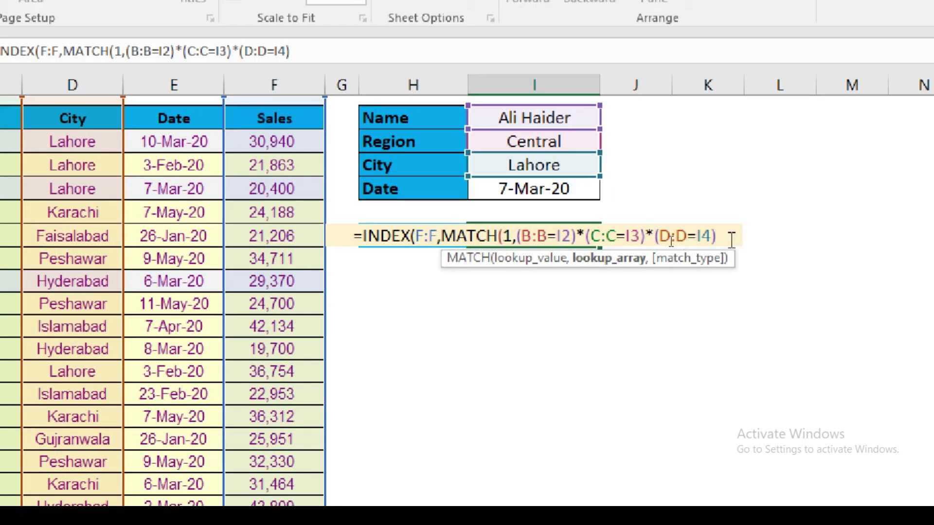
pyautogui.write('*(')
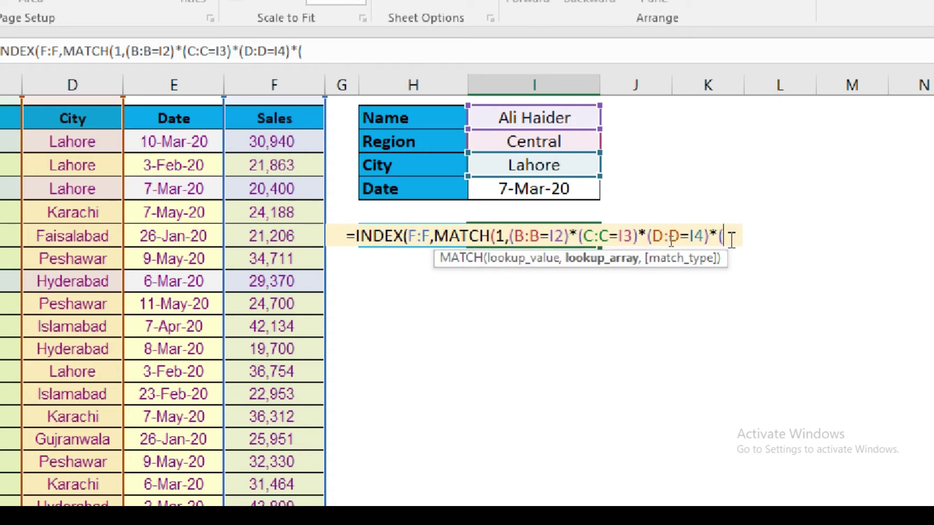
# Add the Date condition (E:E=I5) and end MATCH with exact-match type 0.
pyautogui.hscroll(-1, 156, 144)
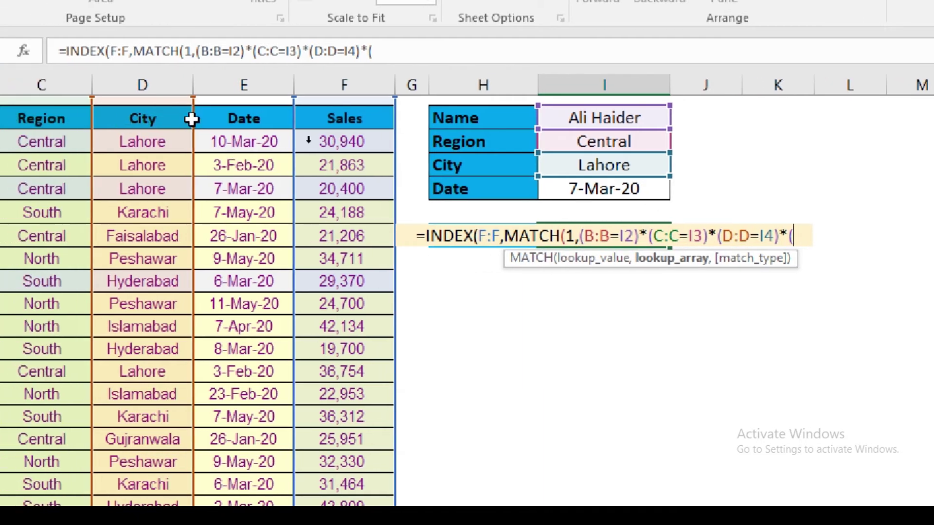
pyautogui.click(257, 85)
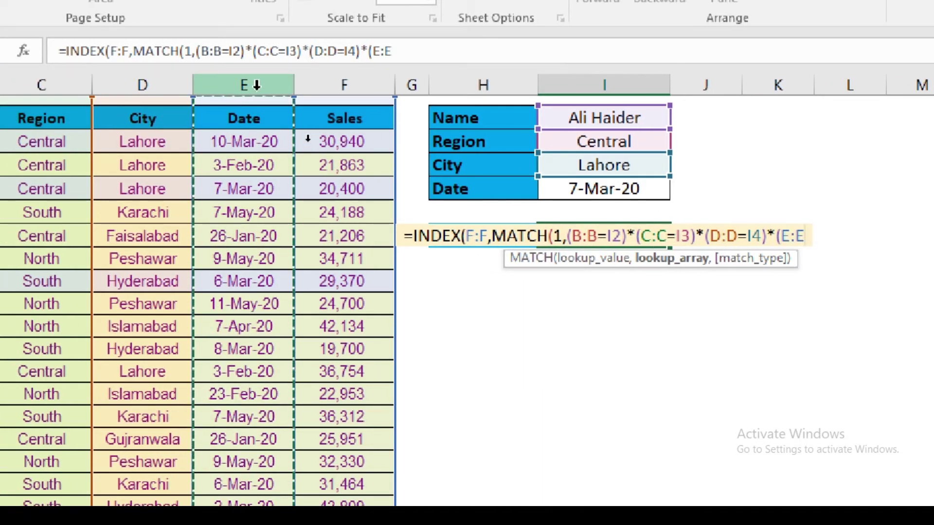
pyautogui.write('=')
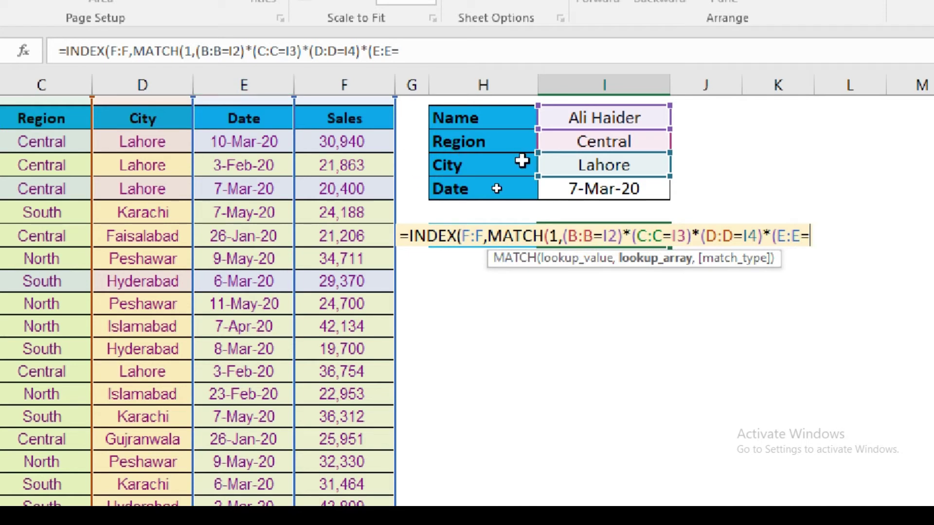
pyautogui.click(578, 189)
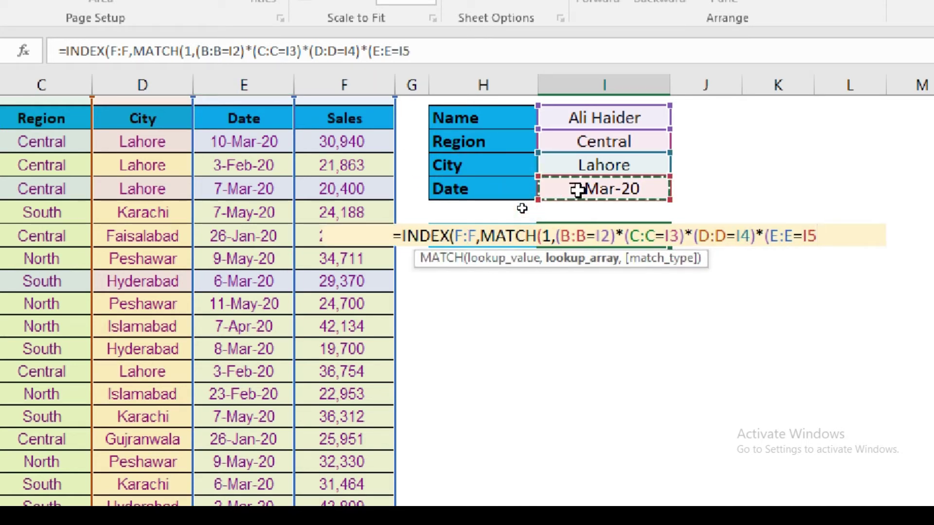
pyautogui.write(')')
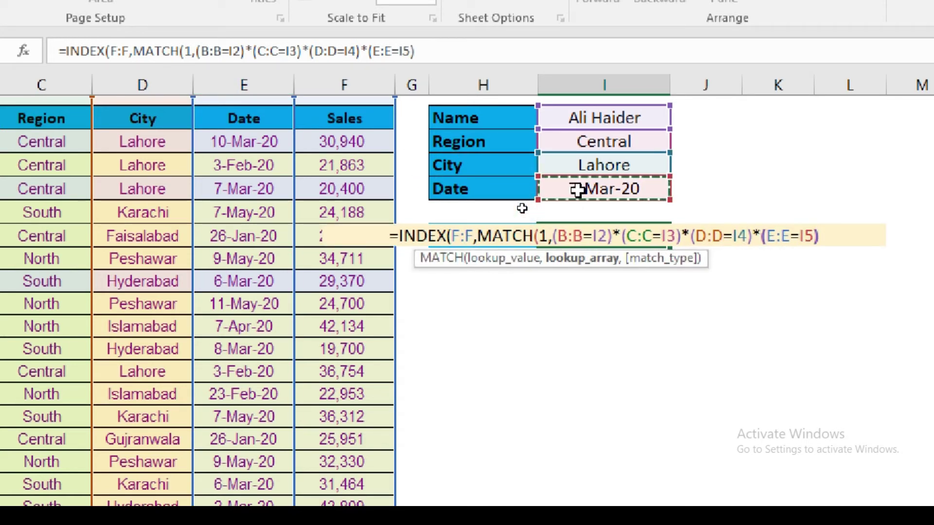
pyautogui.write(',')
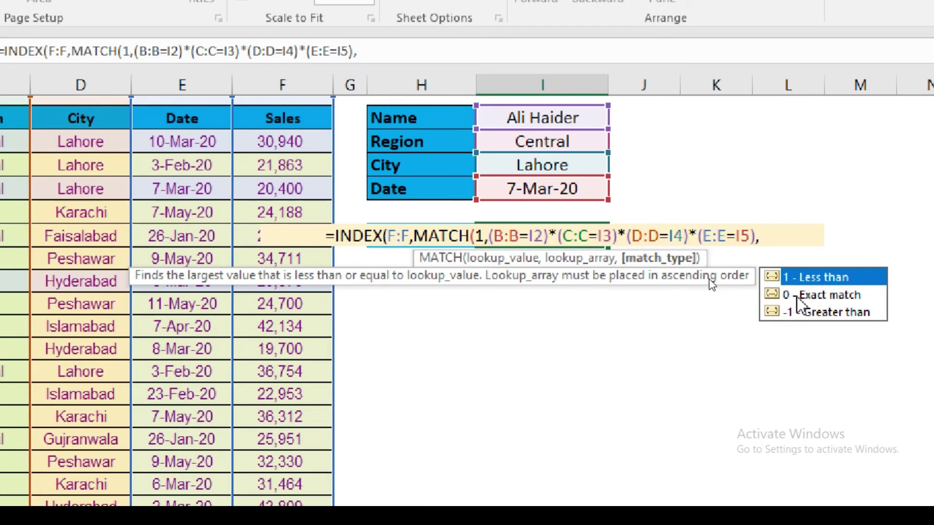
pyautogui.write('0')
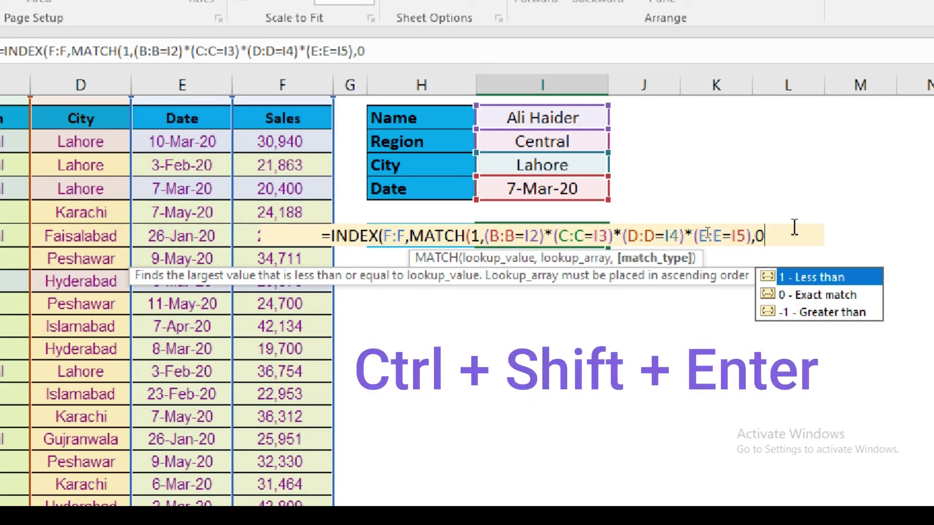
# Enter the lookup as an array formula with Ctrl+Shift+Enter.
pyautogui.hotkey('ctrl', 'shift', 'Return')
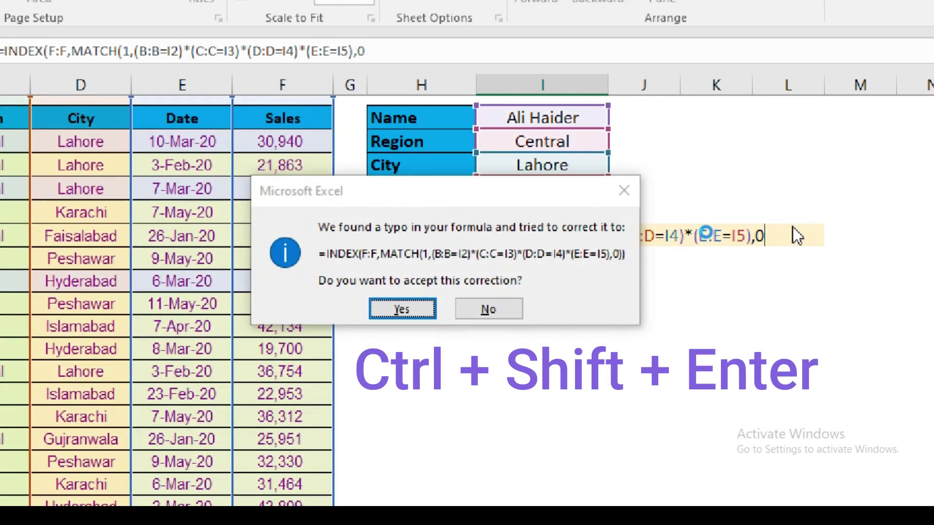
# Accept the suggested closing-parenthesis fix so I7 returns 20,400.
pyautogui.press('Return')
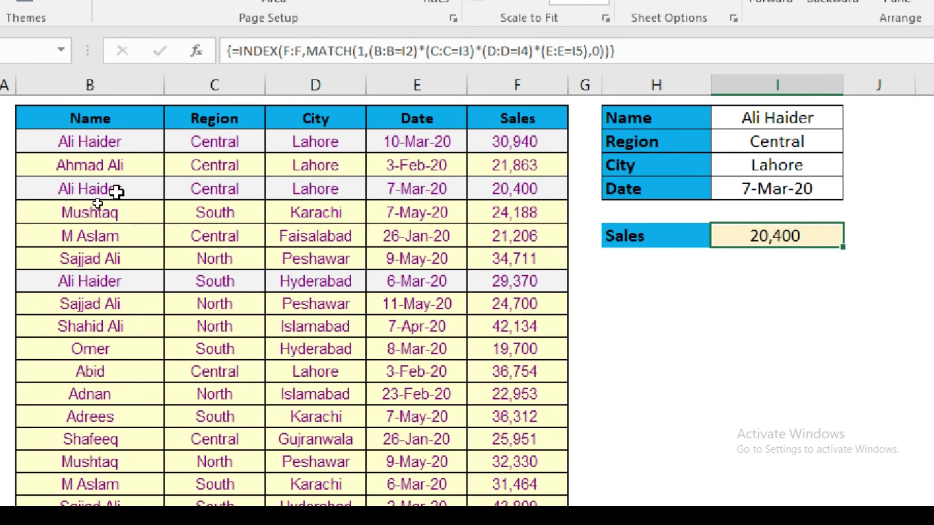
pyautogui.moveTo(116, 192); pyautogui.dragTo(506, 191)
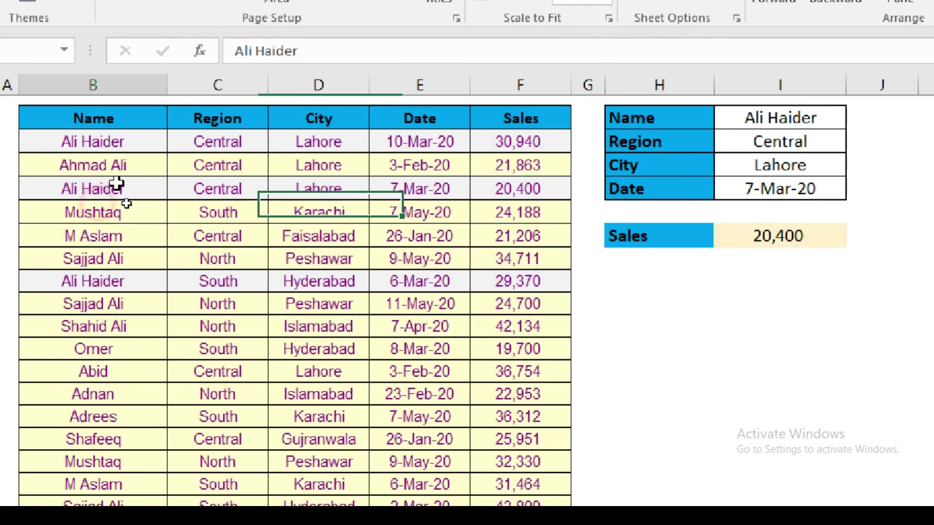
pyautogui.click(774, 237)
pyautogui.press('alt')
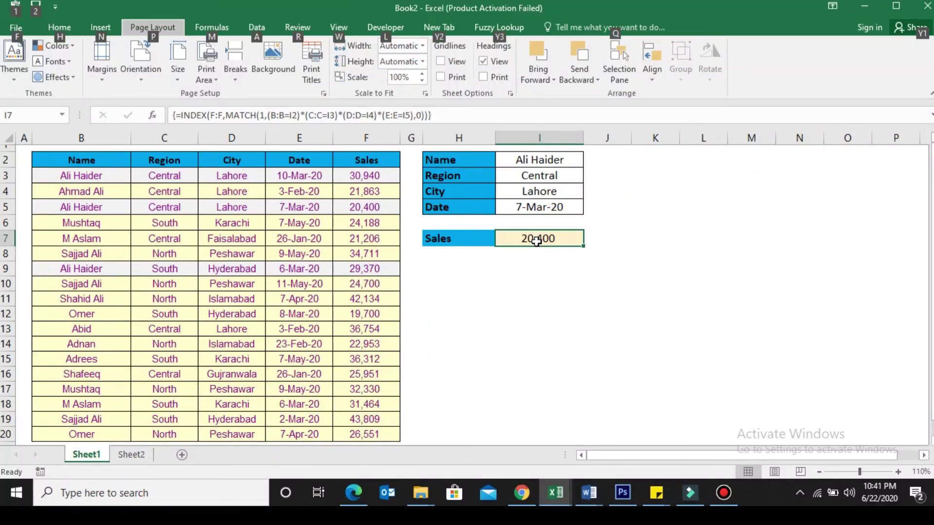
pyautogui.press('Escape')
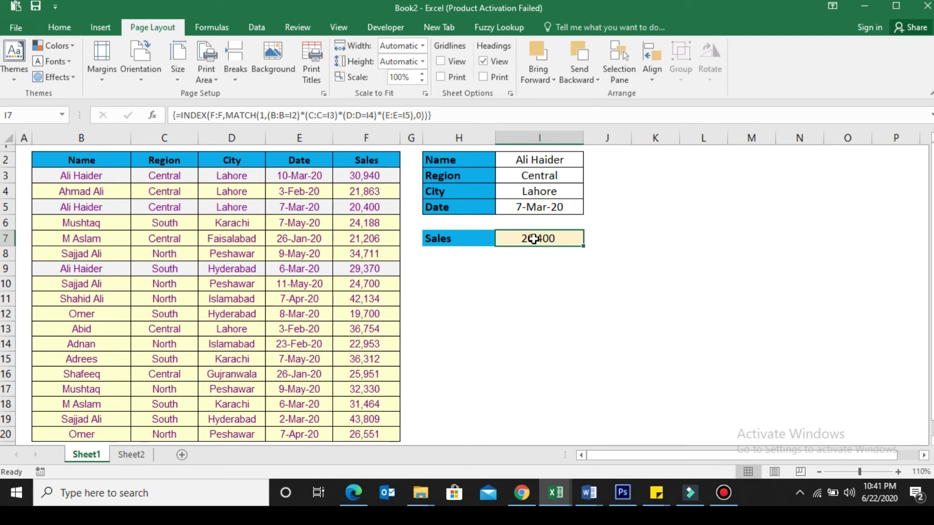
pyautogui.moveTo(473, 165); pyautogui.dragTo(474, 208)
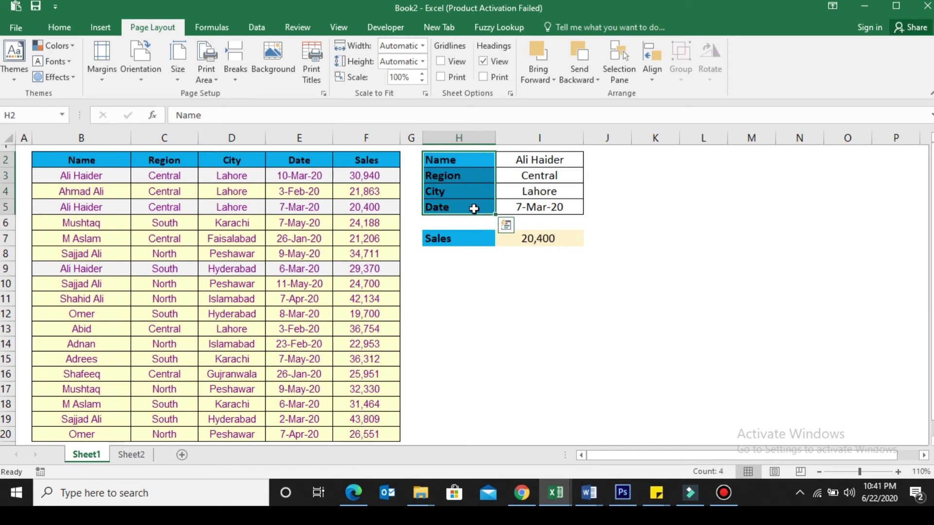
pyautogui.click(513, 239)
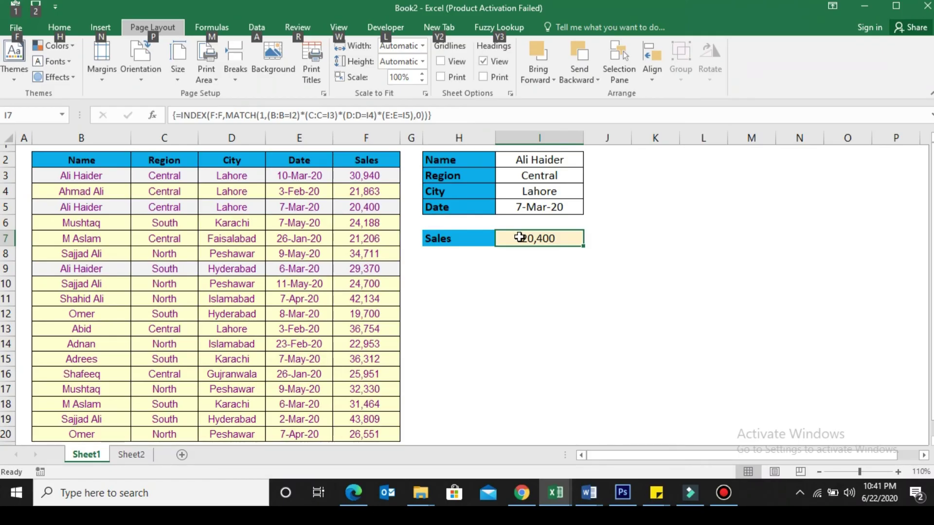
pyautogui.press('Escape')
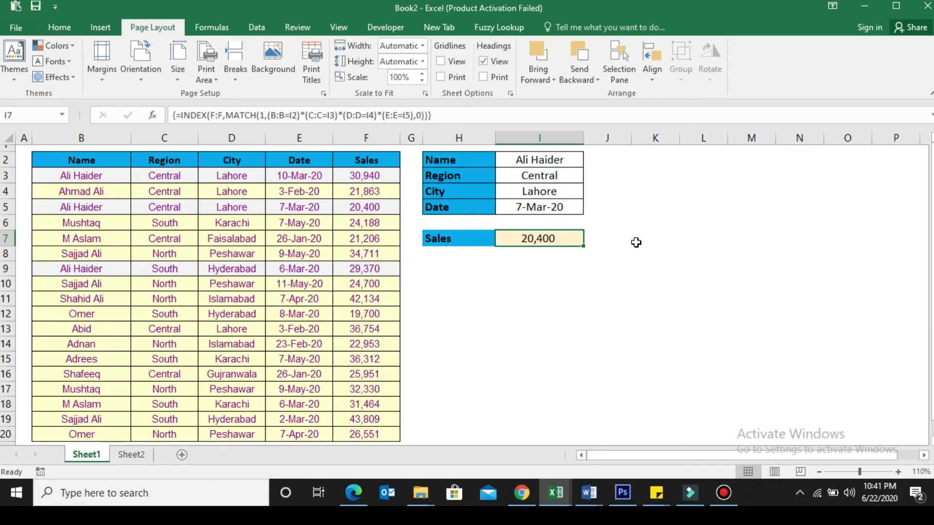